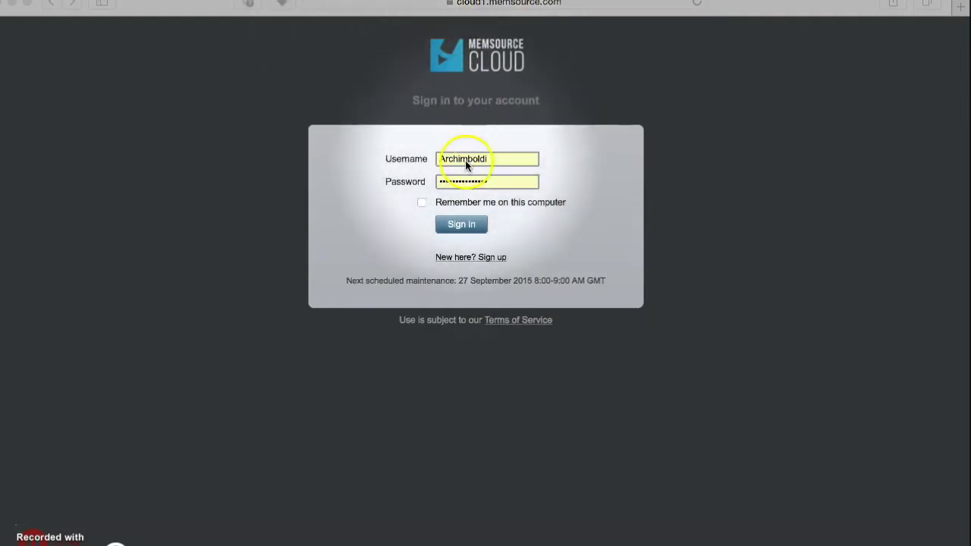
# Submit the entered username and password to reach the Memsource Cloud Projects list
pyautogui.click(464, 225)
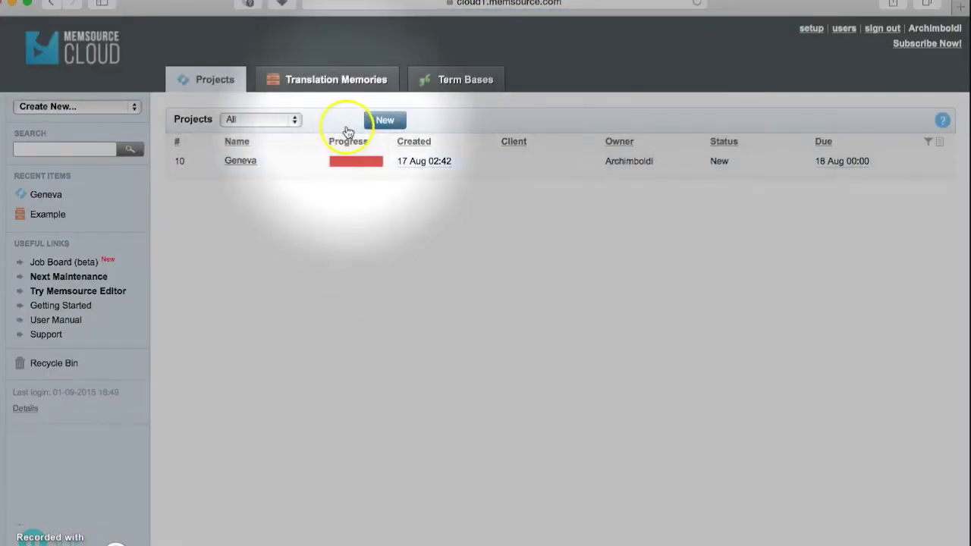
# Start a new project named My Net Rate Scheme
pyautogui.click(385, 122)
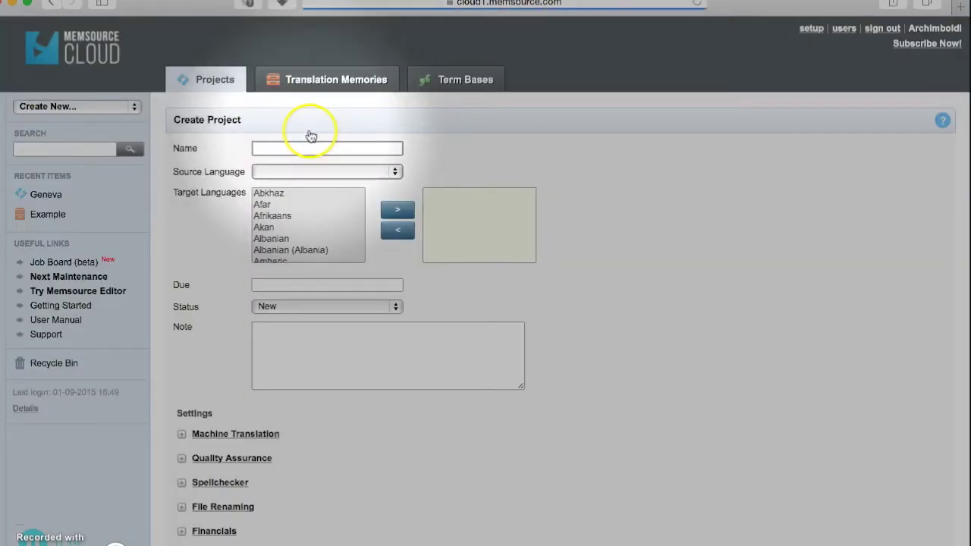
pyautogui.click(289, 148)
pyautogui.write('M')
pyautogui.press('Down')
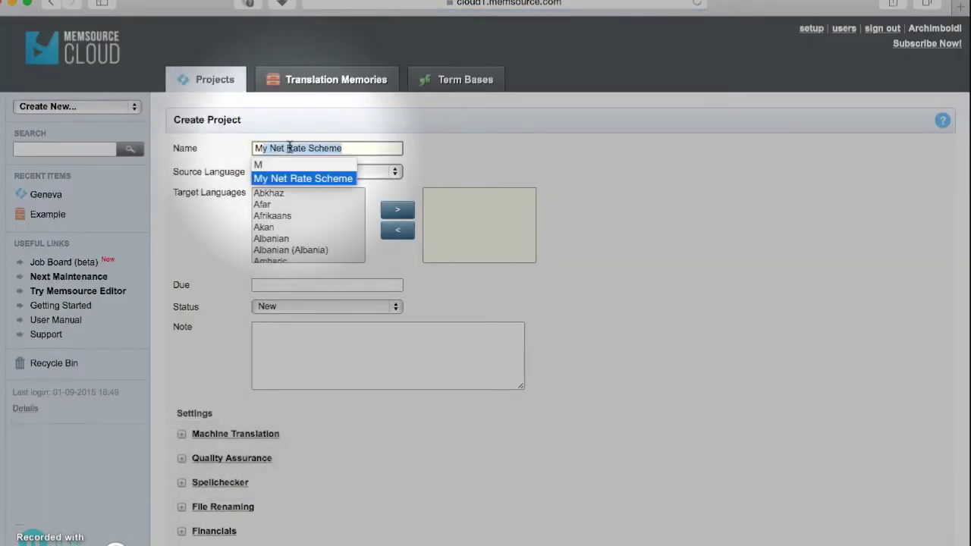
pyautogui.press('Return')
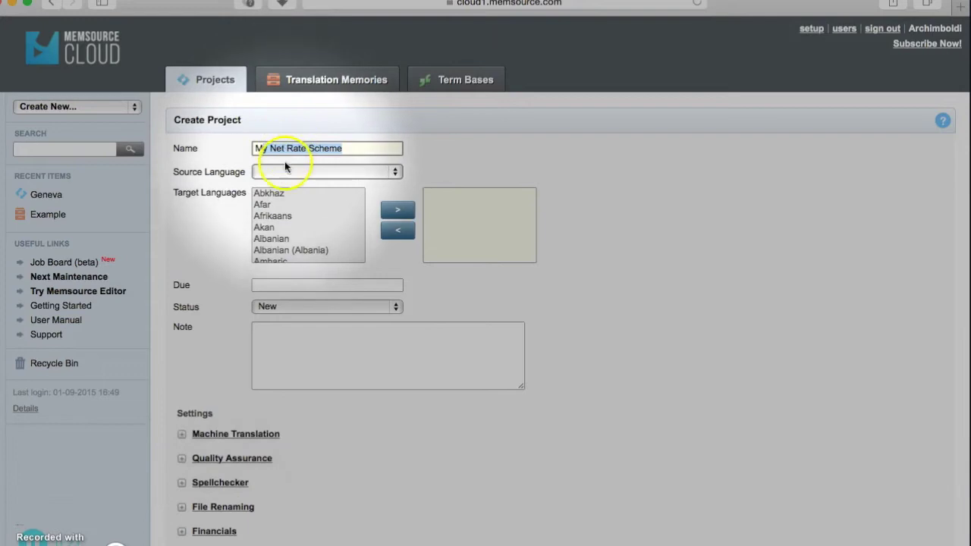
# Set English as source and Spanish as target language, then create the project
pyautogui.click(283, 171)
pyautogui.press('e')
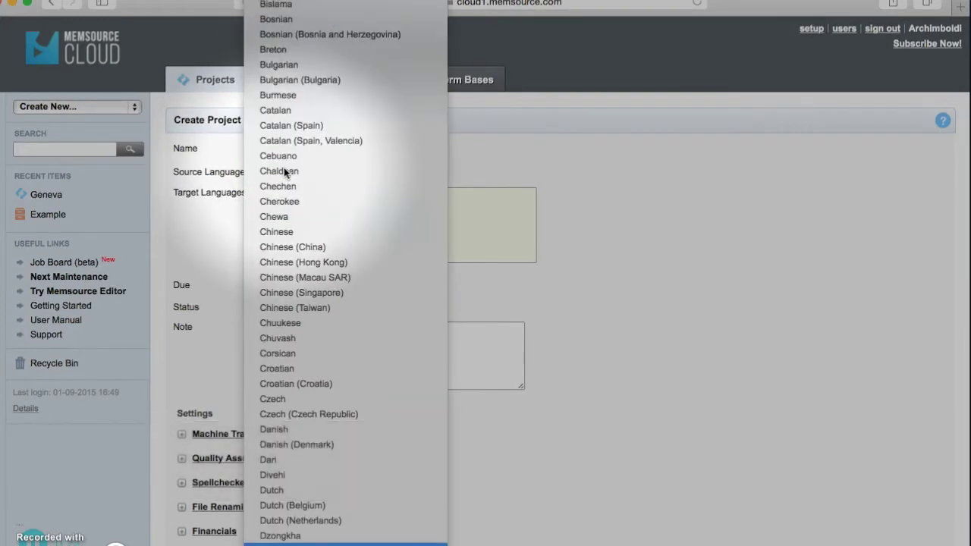
pyautogui.press('Return')
pyautogui.click(288, 225)
pyautogui.press('s')
pyautogui.press('p')
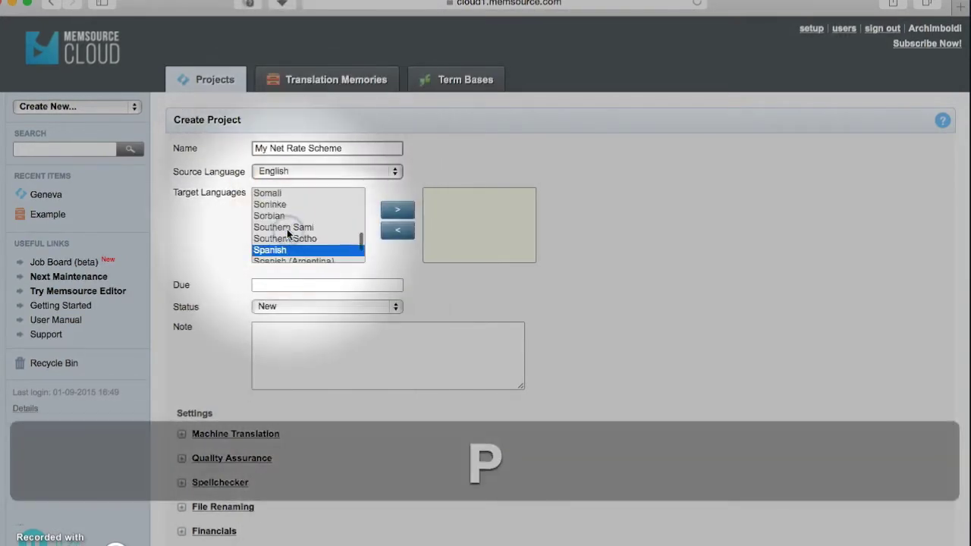
pyautogui.click(387, 211)
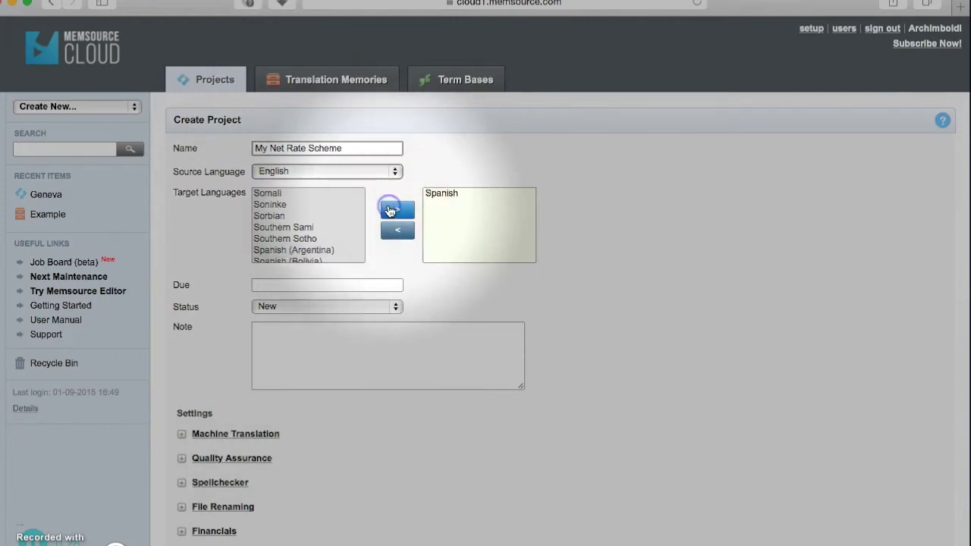
pyautogui.click(205, 540)
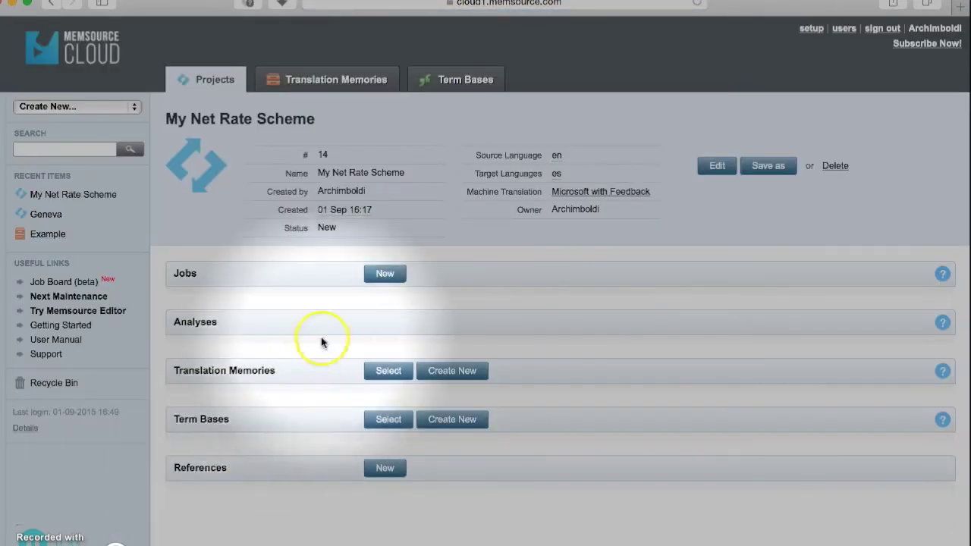
# Create job 1 from the resume .docx on the Desktop, targeting Spanish
pyautogui.click(385, 277)
pyautogui.click(385, 277)
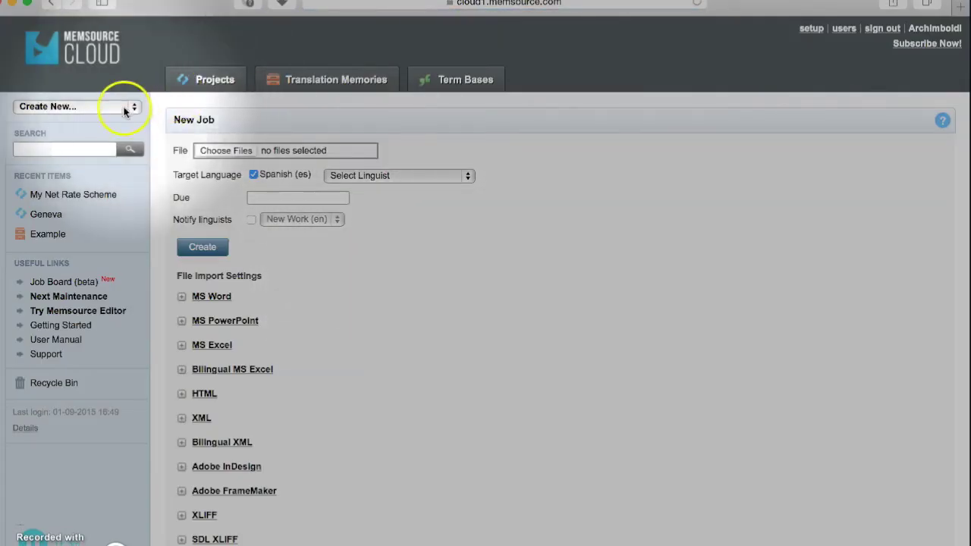
pyautogui.click(214, 152)
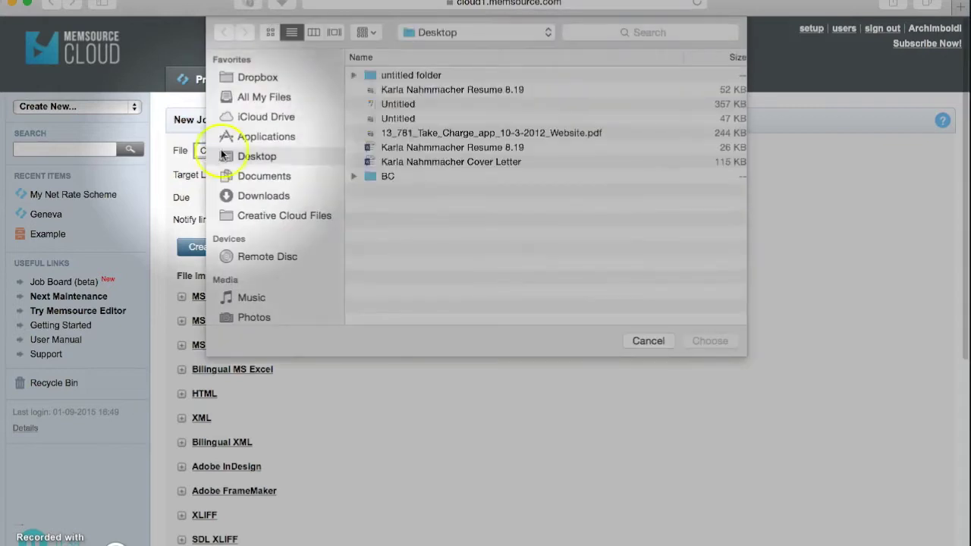
pyautogui.click(489, 147)
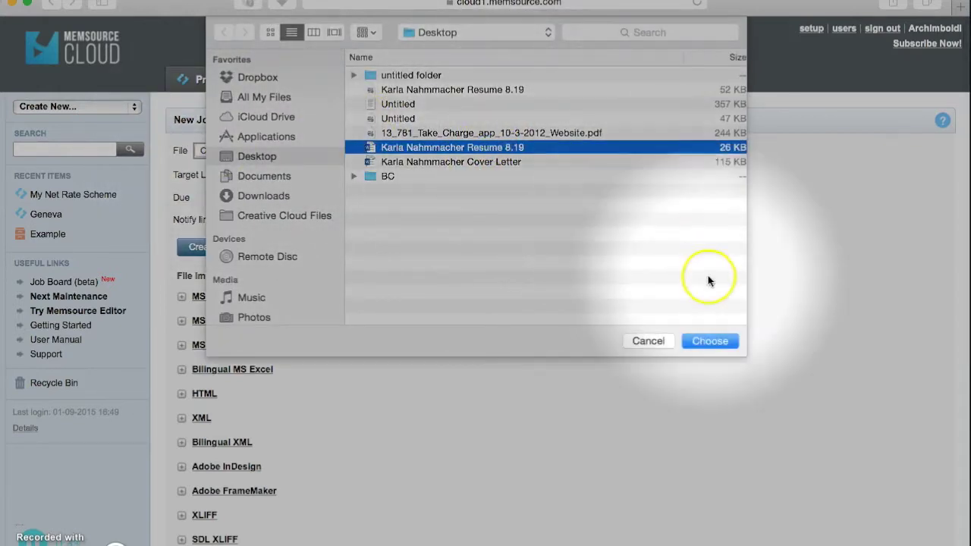
pyautogui.click(708, 341)
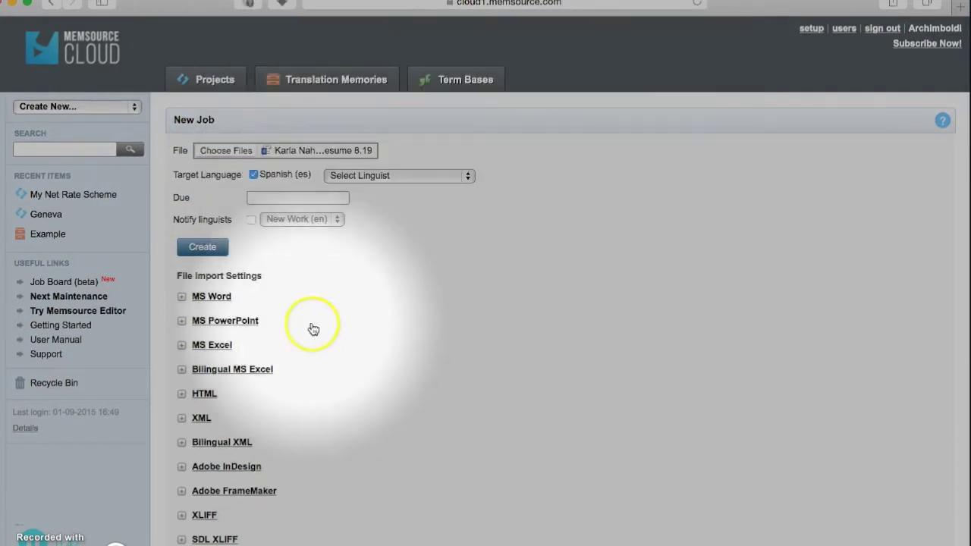
pyautogui.click(196, 250)
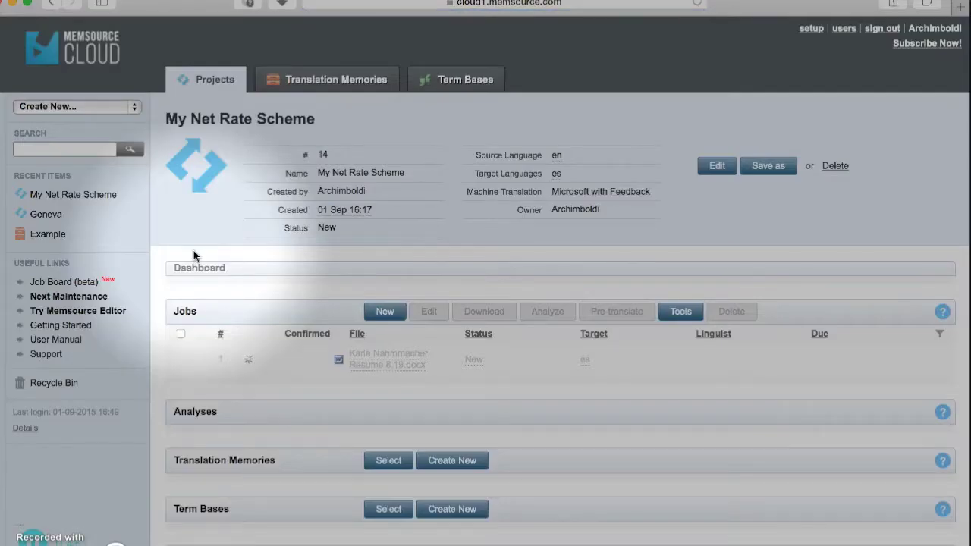
pyautogui.click(521, 448)
pyautogui.scroll(-1, 521, 447)
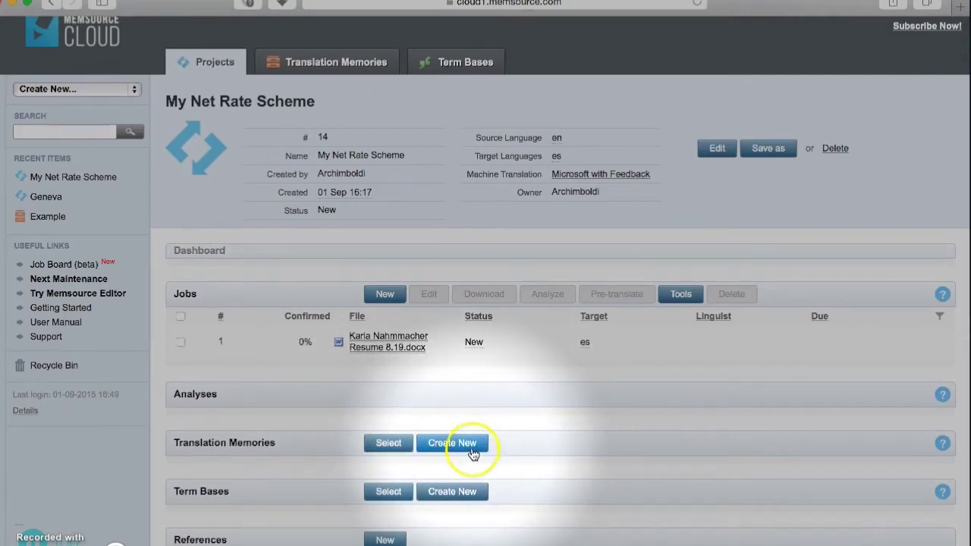
# Create and attach a translation memory named My Net Rate Scheme
pyautogui.click(471, 449)
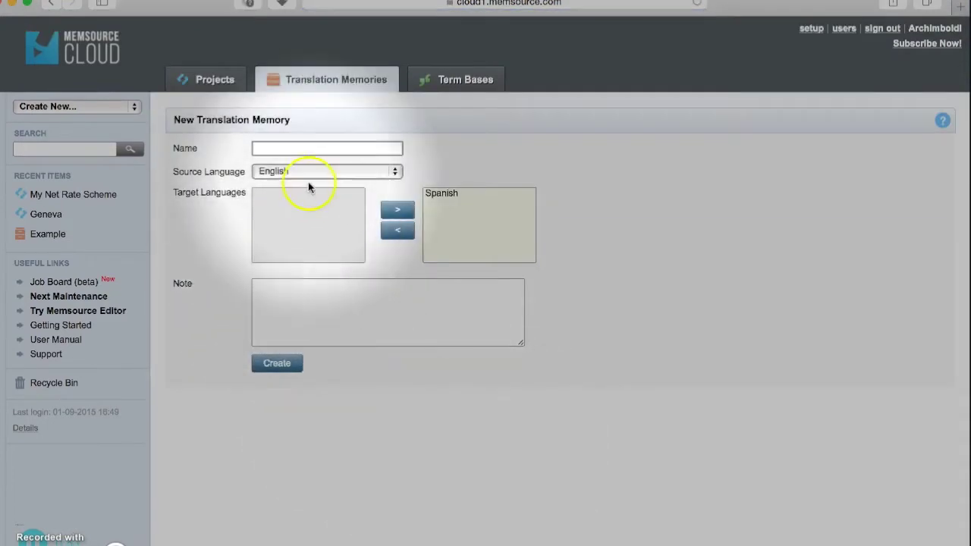
pyautogui.click(305, 149)
pyautogui.write('My Net Rate Scheme')
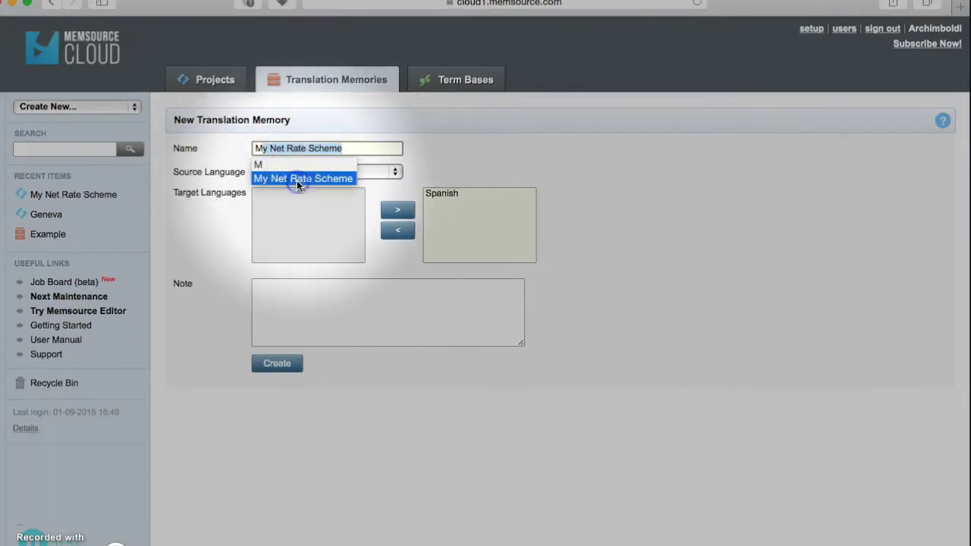
pyautogui.click(277, 366)
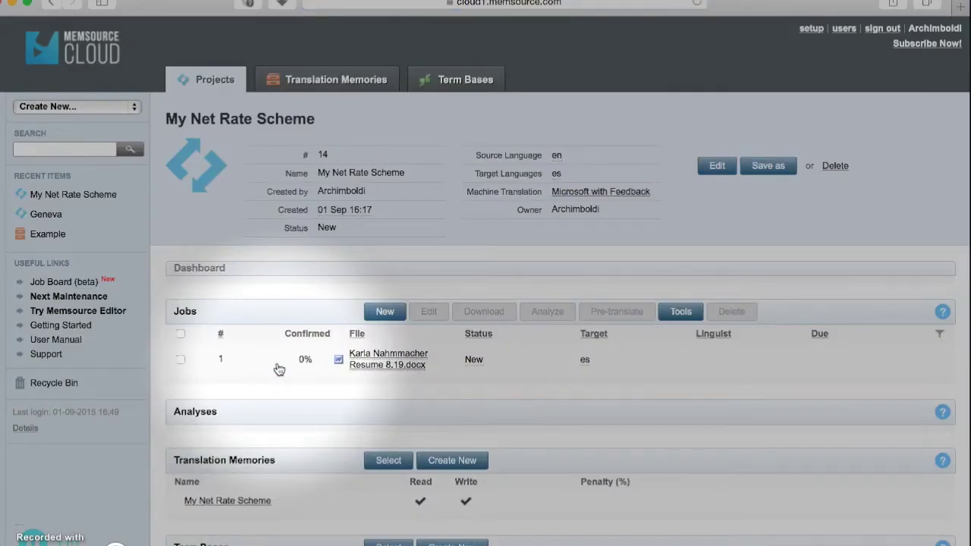
# Create and attach a My Net Rate Scheme term base with Read, Write and QA enabled
pyautogui.scroll(-2, 418, 421)
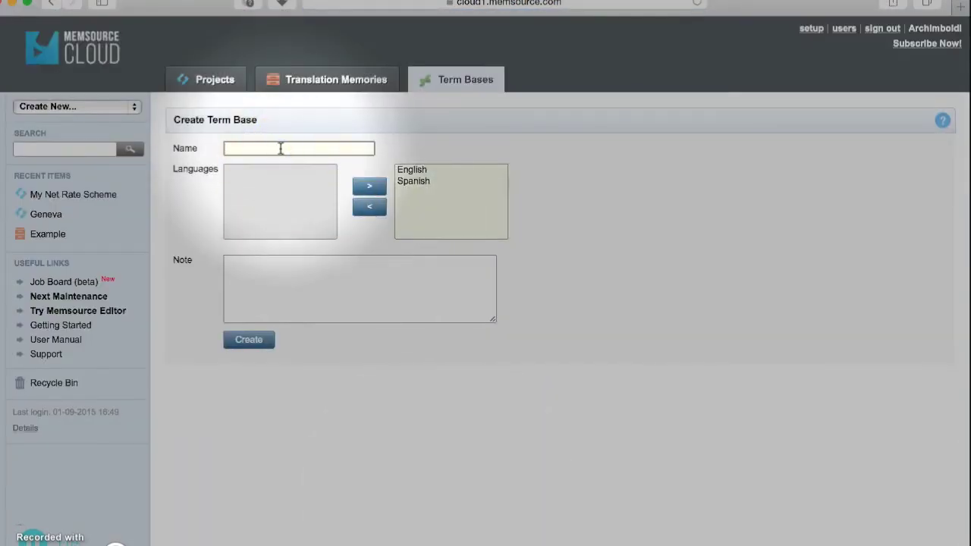
pyautogui.write('My Net Rate Scheme')
pyautogui.click(281, 149)
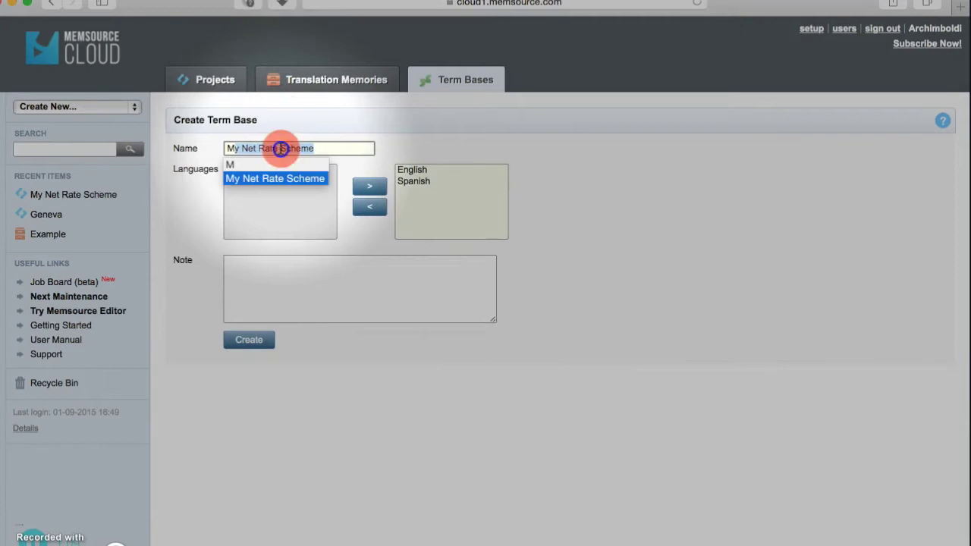
pyautogui.click(239, 345)
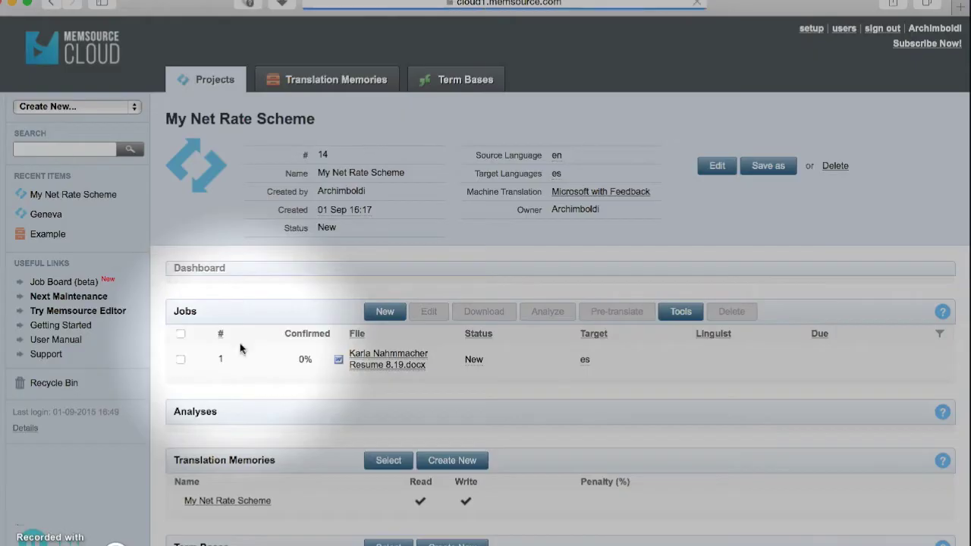
pyautogui.scroll(-3, 377, 437)
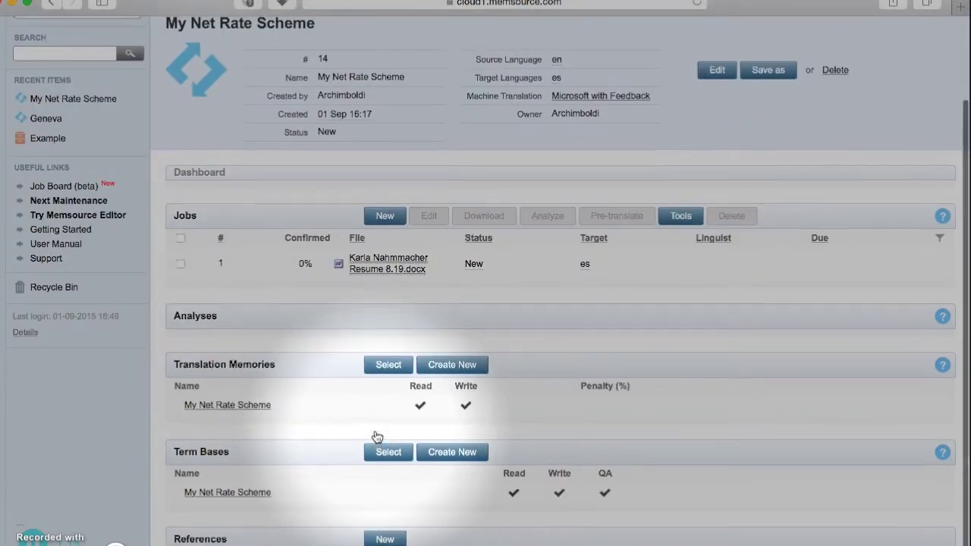
# Open the resume job in the Web Editor and select its first segment
pyautogui.click(387, 265)
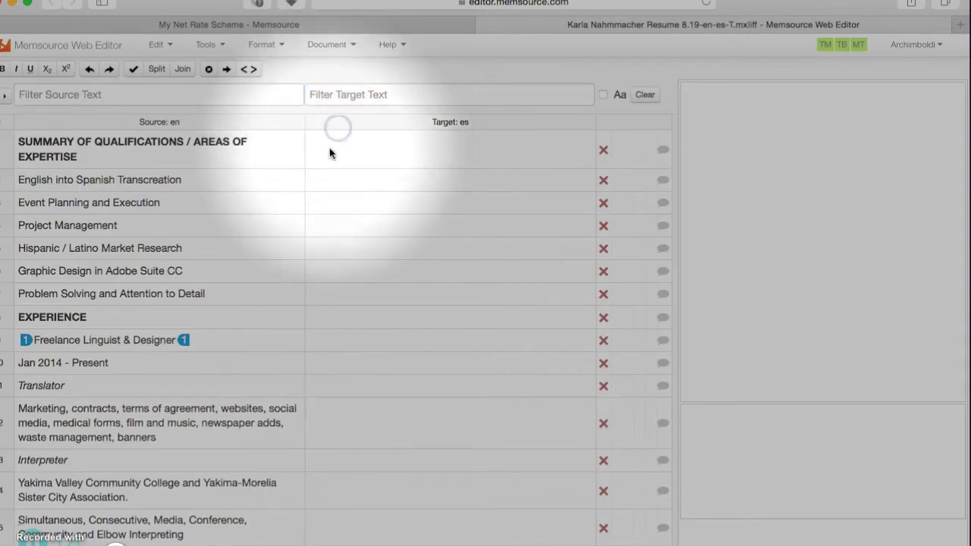
pyautogui.click(327, 146)
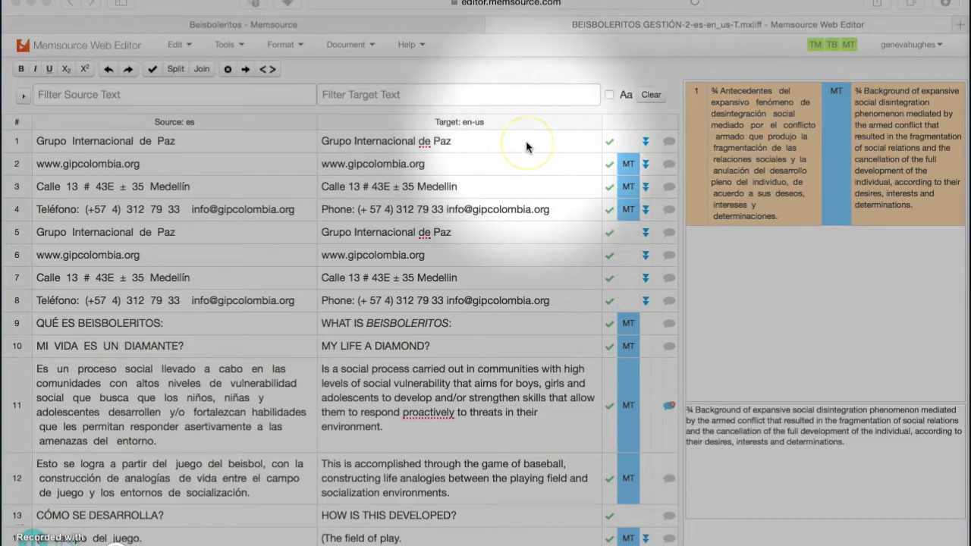
# Select segment 11's target to show its 101 TM match and MT suggestion
pyautogui.click(527, 142)
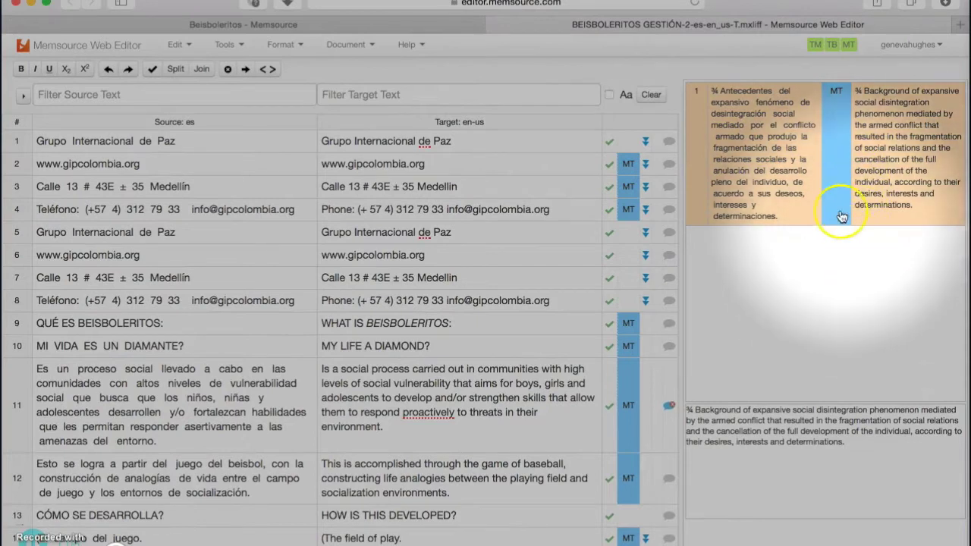
pyautogui.click(472, 367)
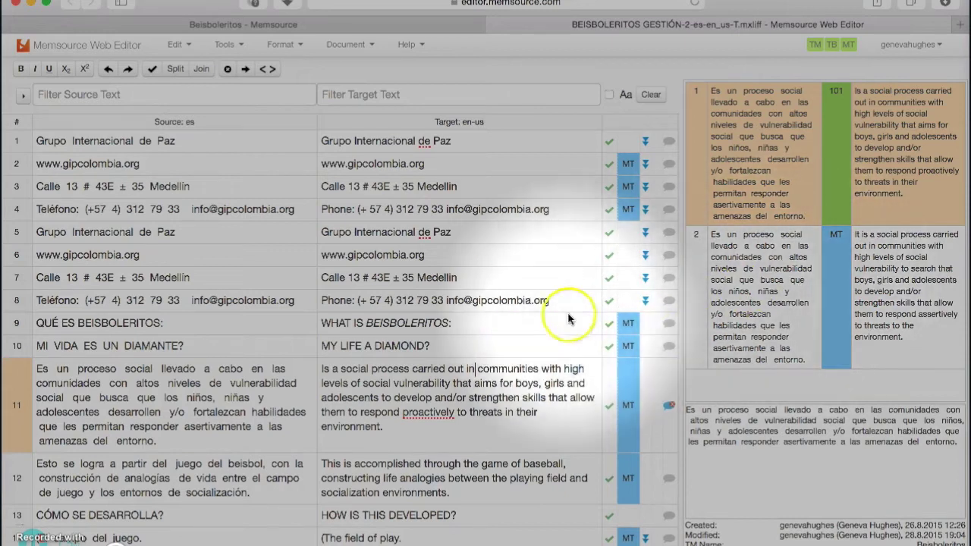
pyautogui.scroll(-2, 559, 329)
pyautogui.scroll(-3, 551, 326)
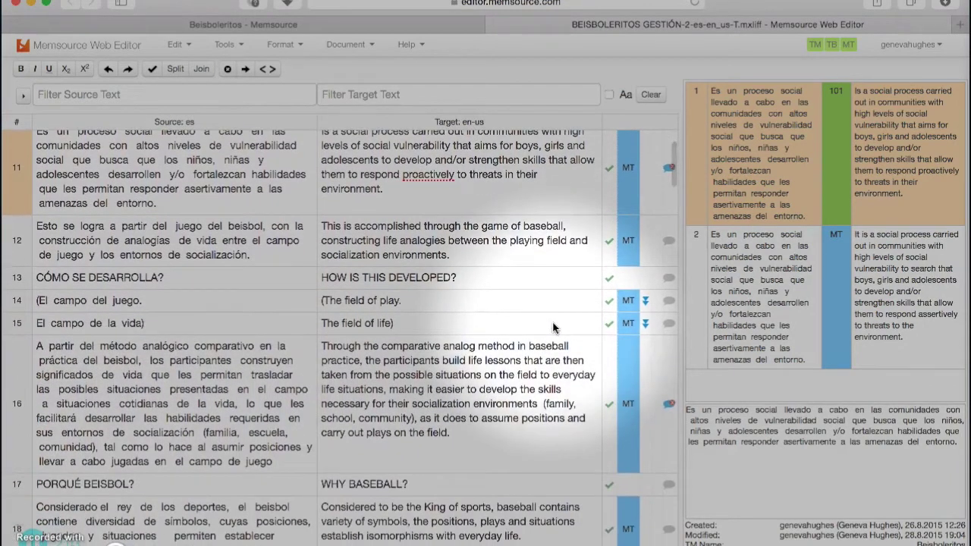
pyautogui.click(611, 285)
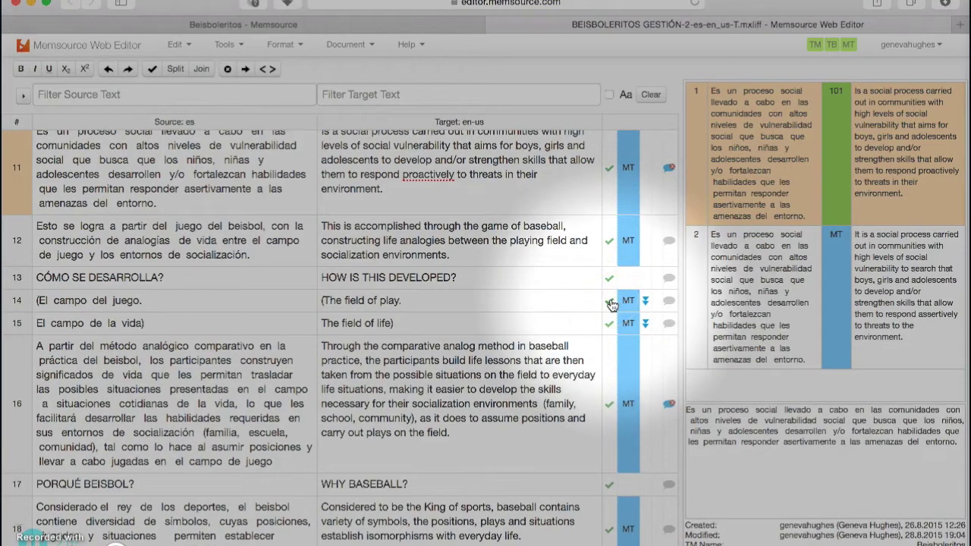
pyautogui.scroll(-2, 611, 303)
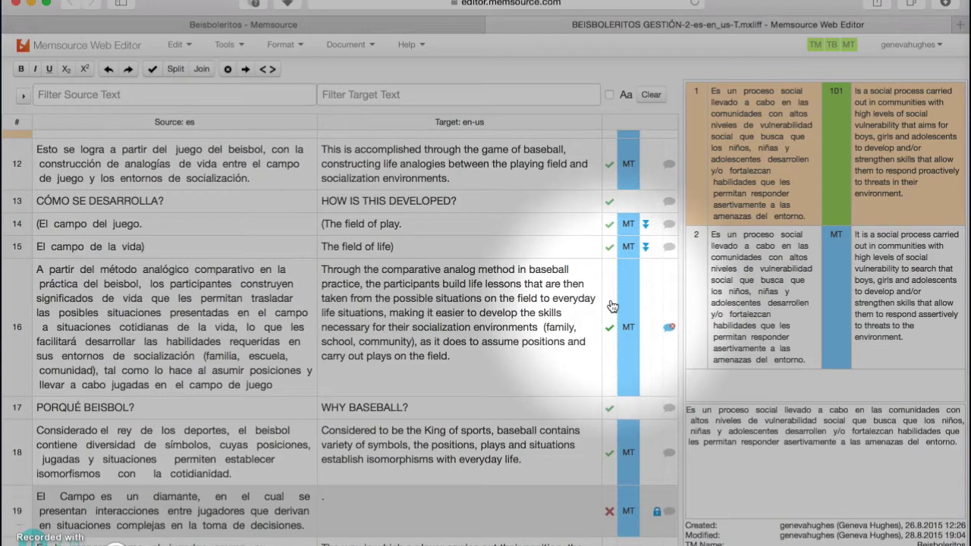
# Read and close segment 16's needs-revision comment, then confirm the segment
pyautogui.click(669, 327)
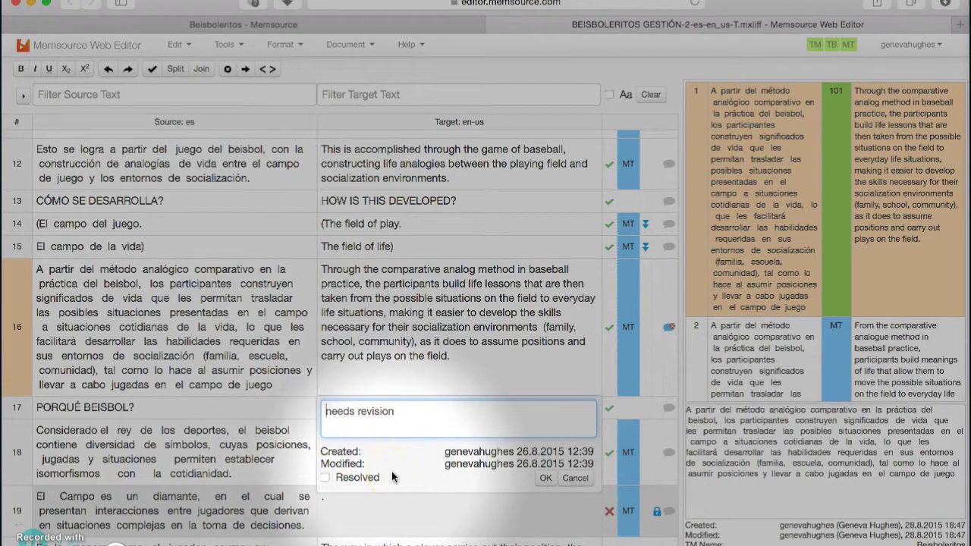
pyautogui.click(546, 478)
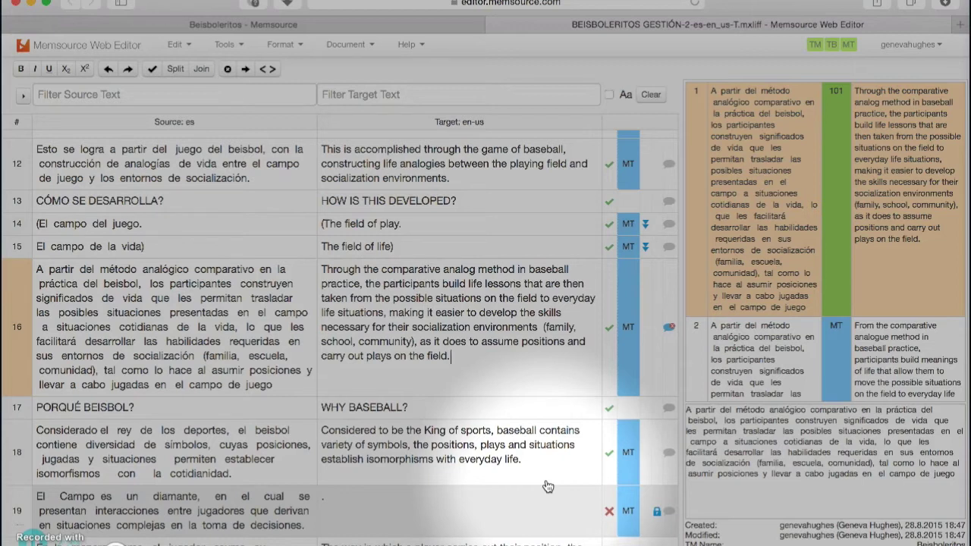
pyautogui.press('super+Return')
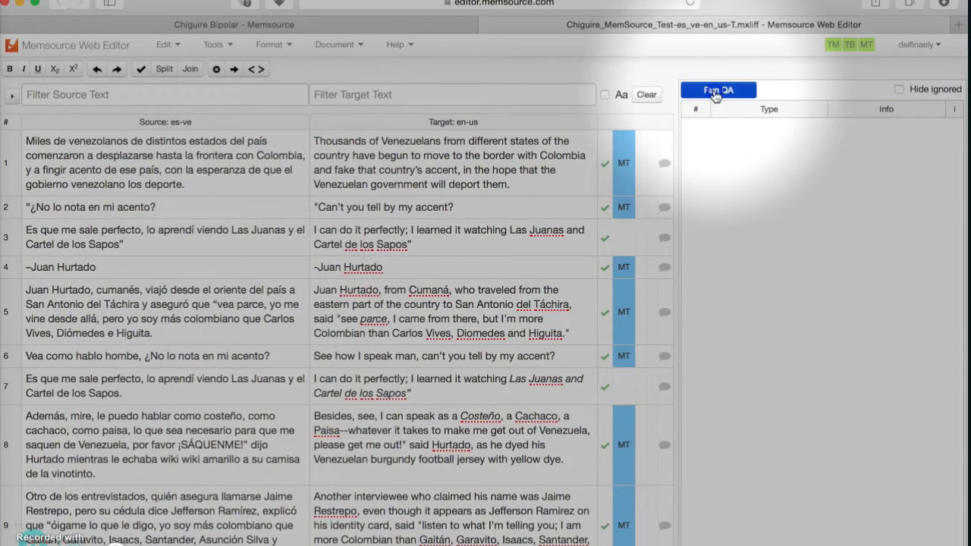
# Run QA on the Chiguire translation and jump to the first issue in segment 3
pyautogui.click(715, 94)
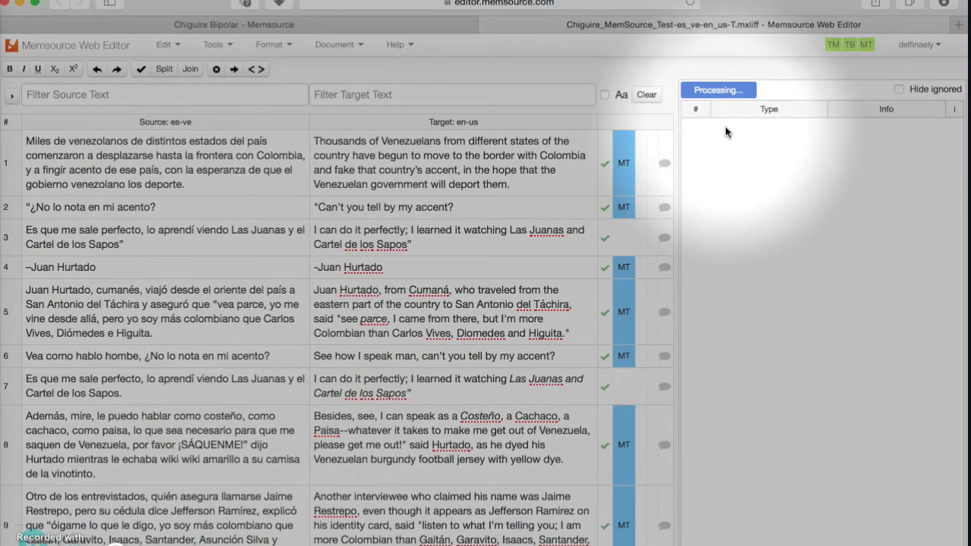
pyautogui.click(718, 88)
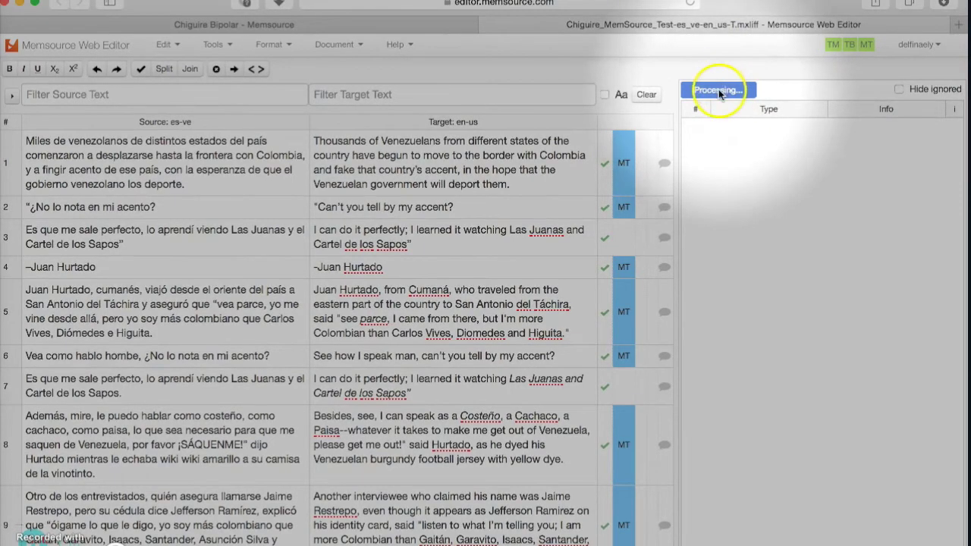
pyautogui.click(717, 127)
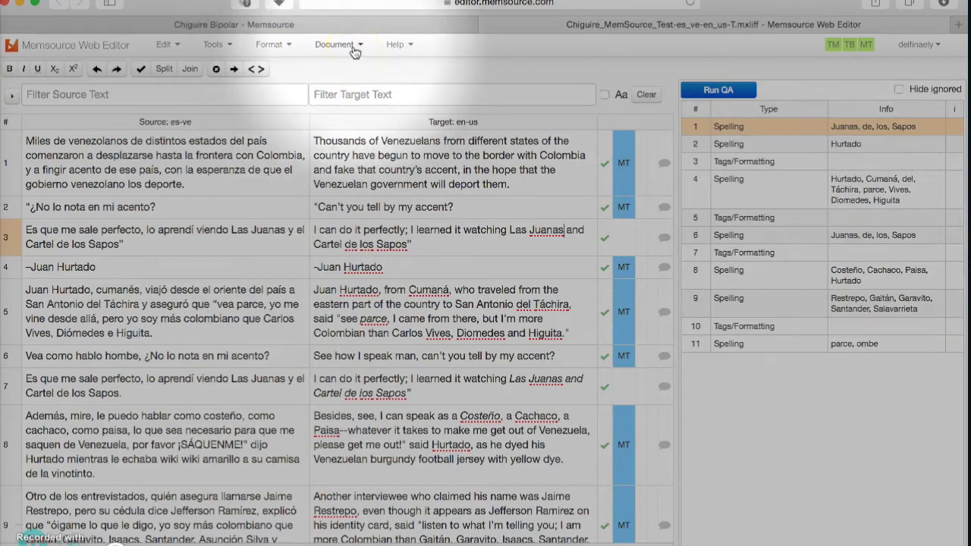
# Export the job as Bilingual DOCX and view the 26 KB T-3.docx in Downloads
pyautogui.click(354, 51)
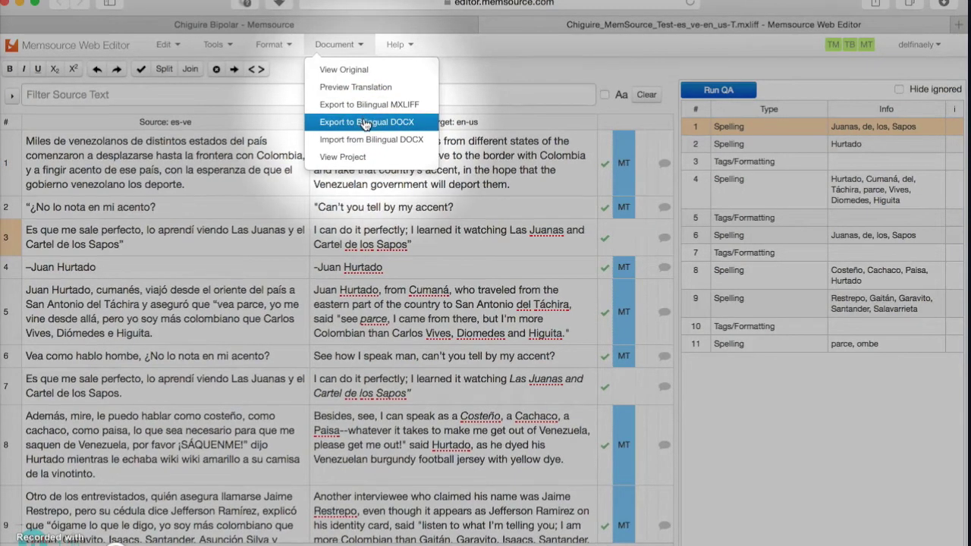
pyautogui.click(365, 124)
pyautogui.click(944, 3)
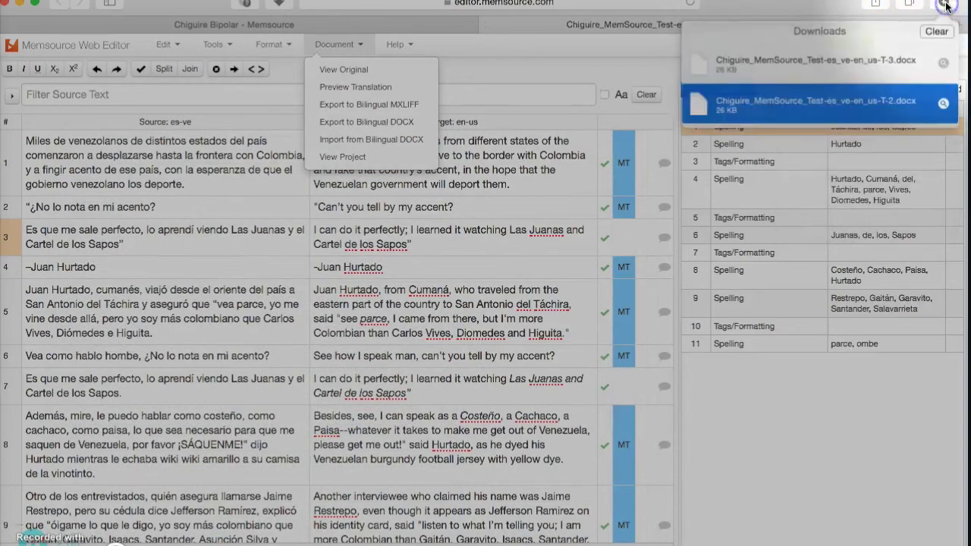
# Open Chiguire_MemSource_Test-es_ve-en_us-T-3.docx in Word to review its bilingual table
pyautogui.doubleClick(817, 60)
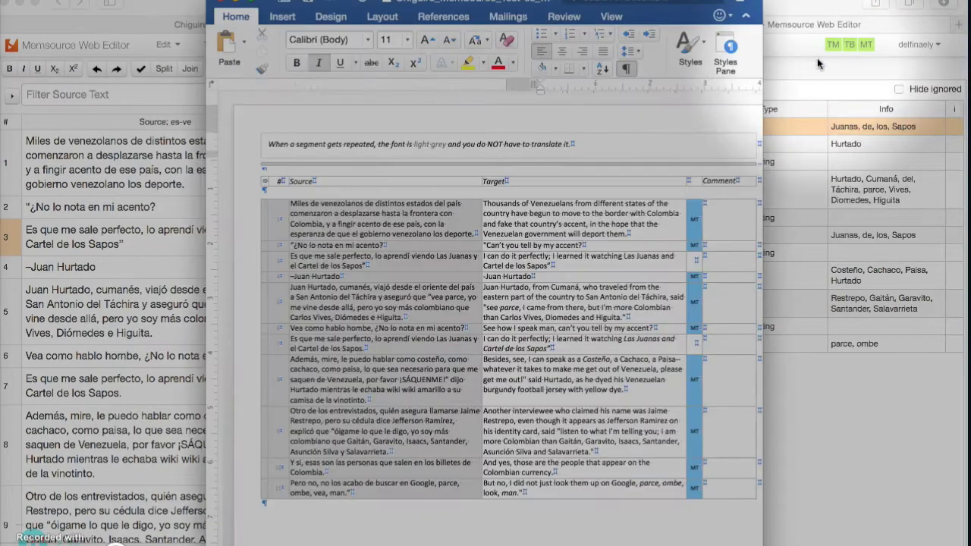
pyautogui.click(762, 85)
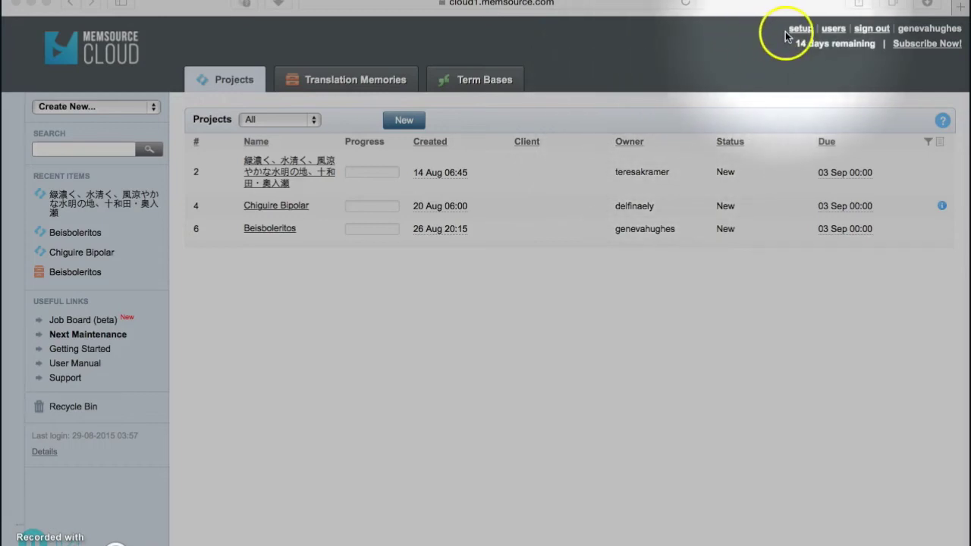
# Go to Setup and open Net Rate Schemes to see My Net Rate Scheme
pyautogui.click(804, 31)
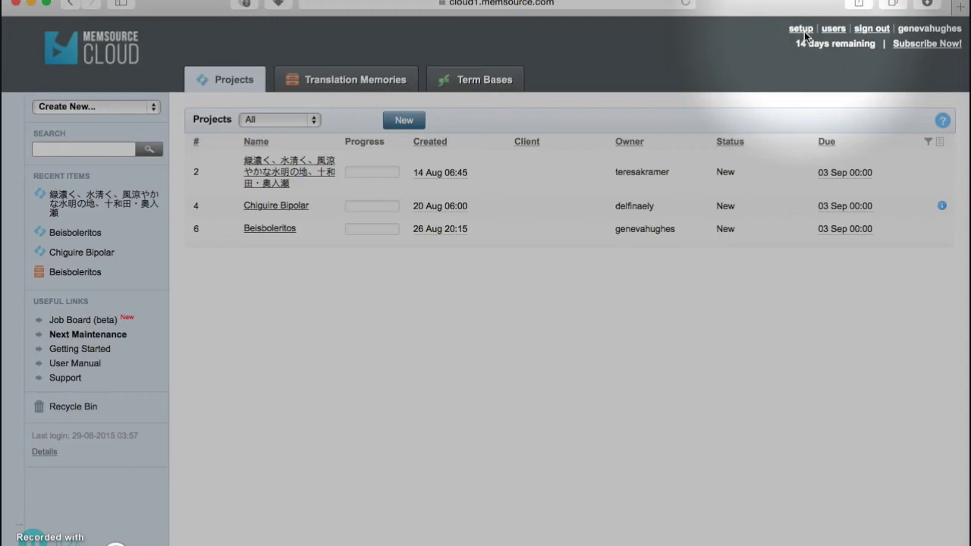
pyautogui.click(802, 30)
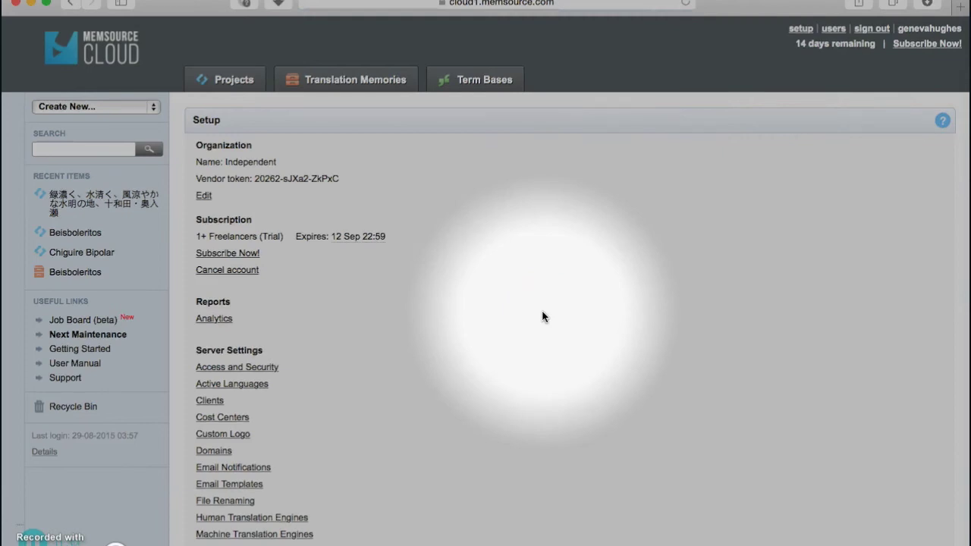
pyautogui.click(243, 535)
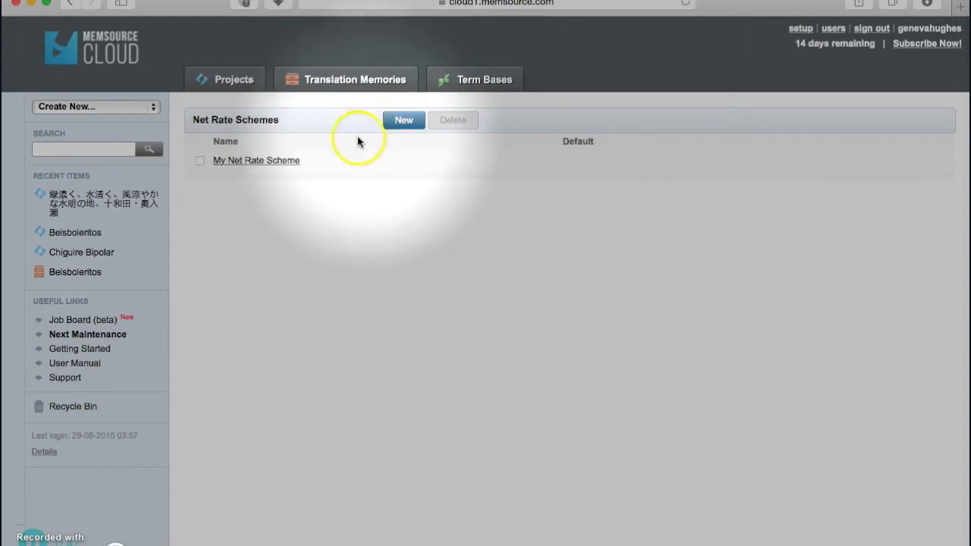
pyautogui.click(286, 163)
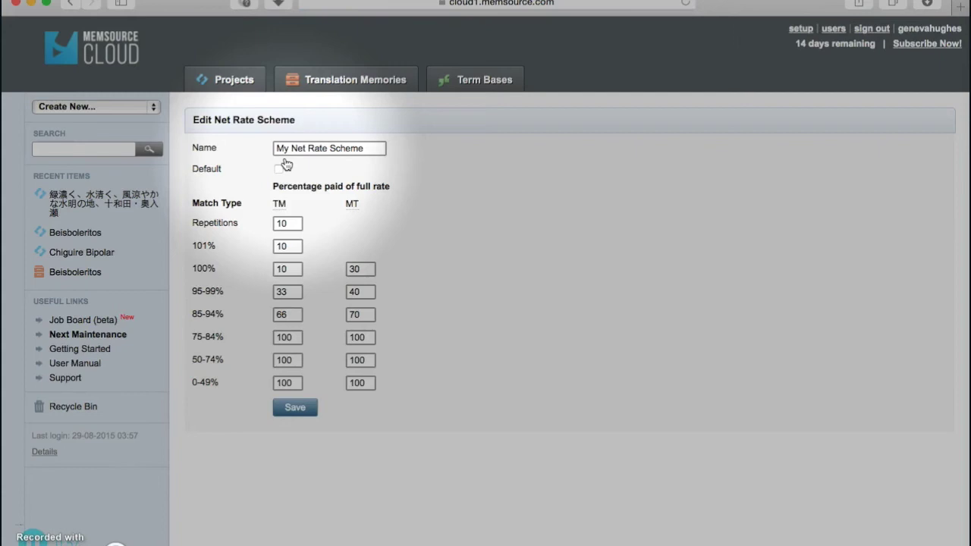
pyautogui.click(288, 228)
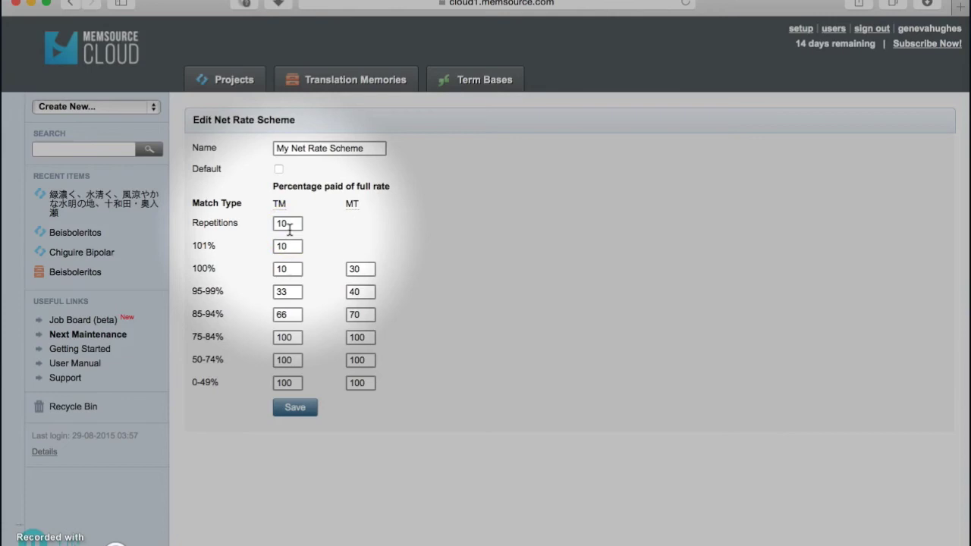
pyautogui.click(286, 268)
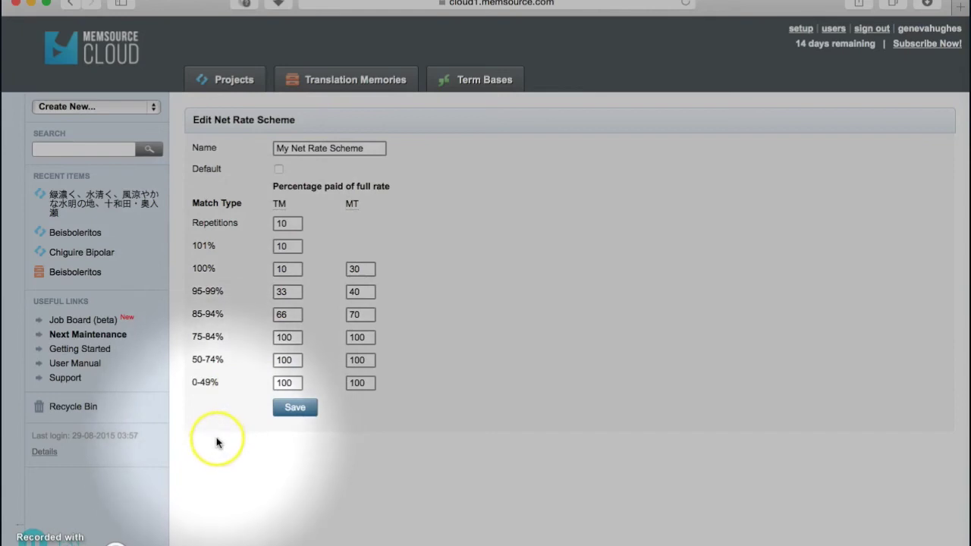
pyautogui.click(290, 410)
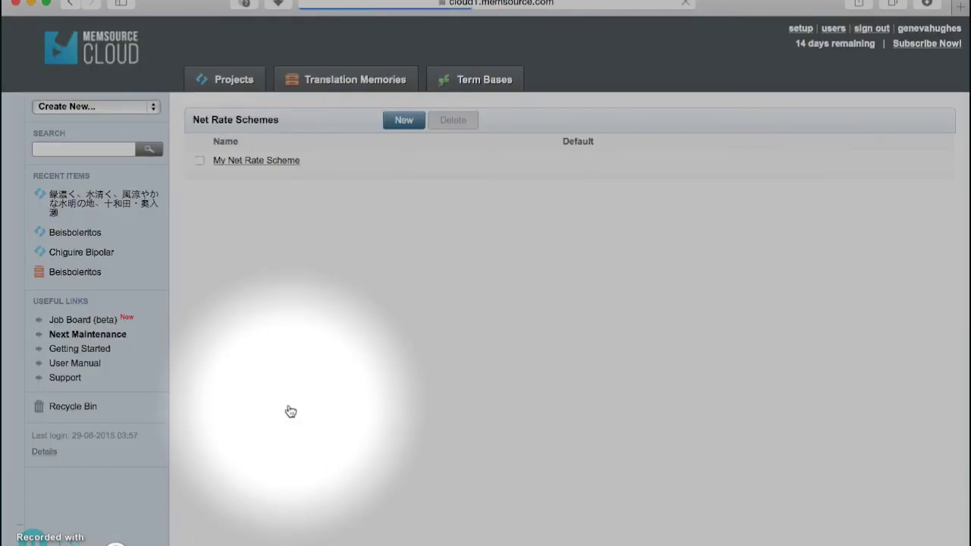
# Open project #2 (Japanese to English) from the Projects list and select its single .docx job
pyautogui.click(233, 81)
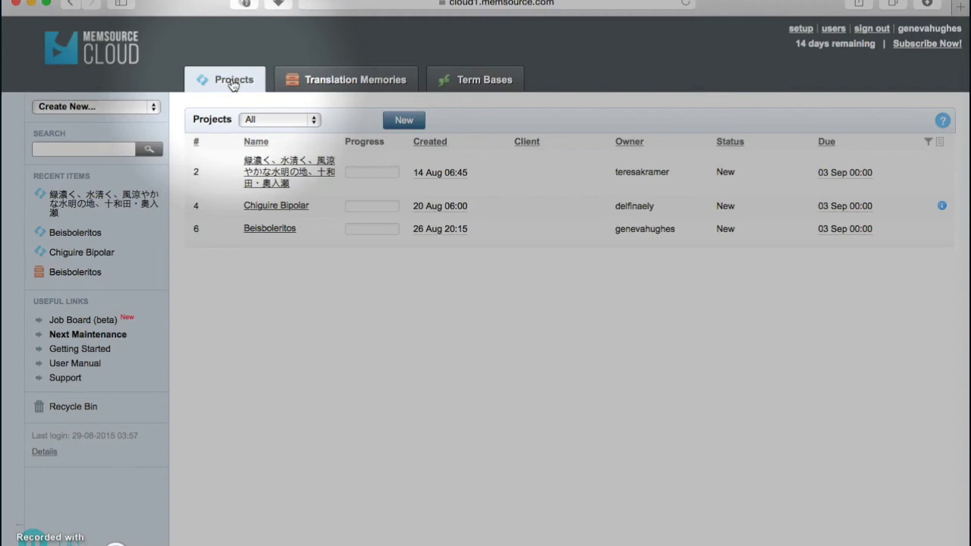
pyautogui.click(266, 175)
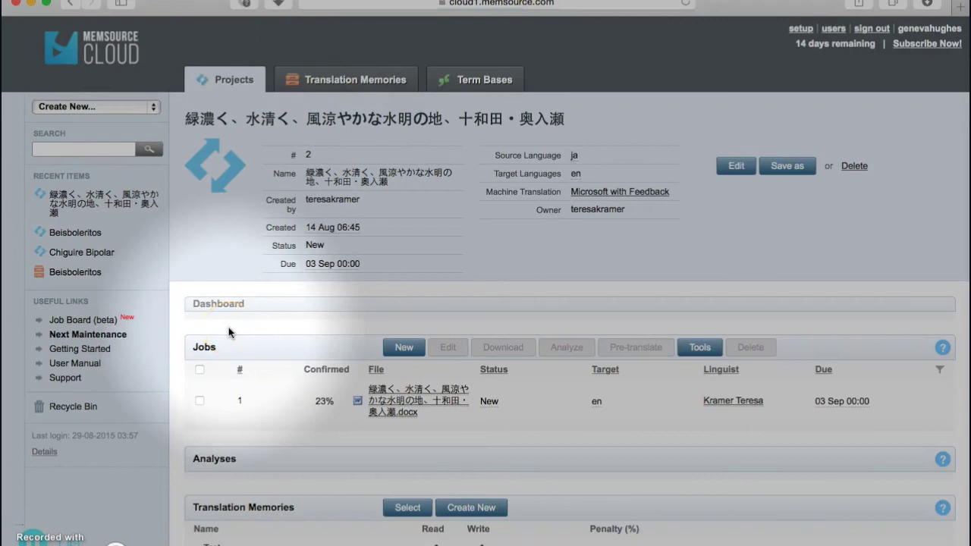
pyautogui.click(200, 402)
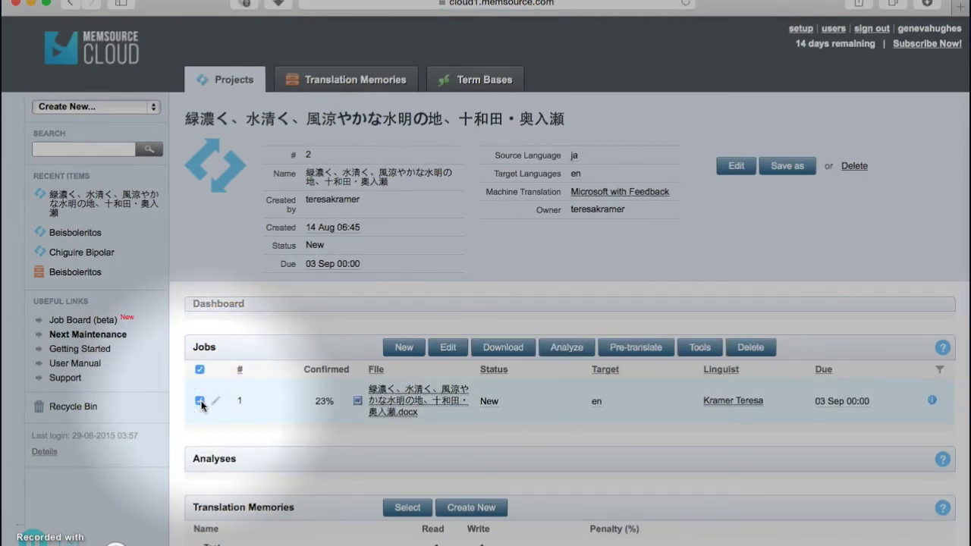
# Run a Default analysis on the selected job, naming it 'testa'
pyautogui.click(564, 348)
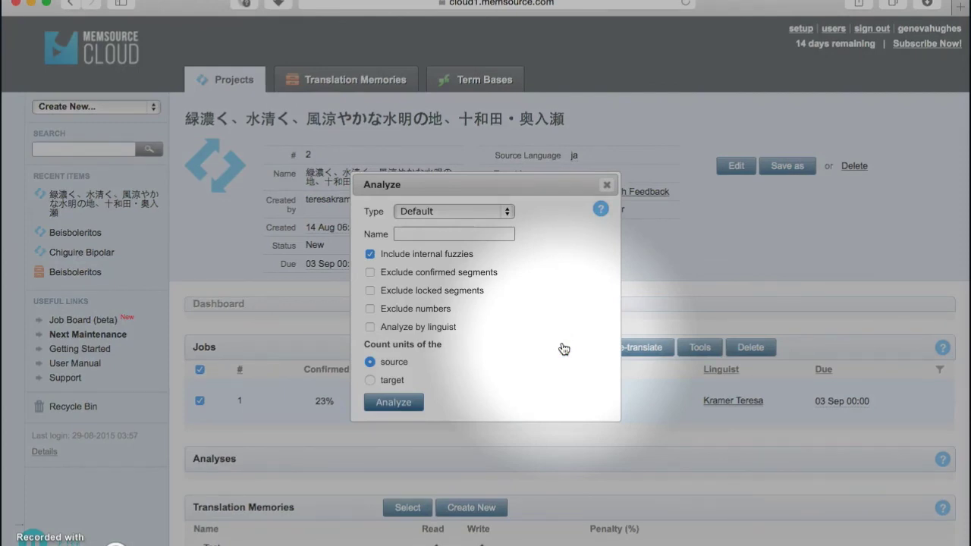
pyautogui.click(496, 233)
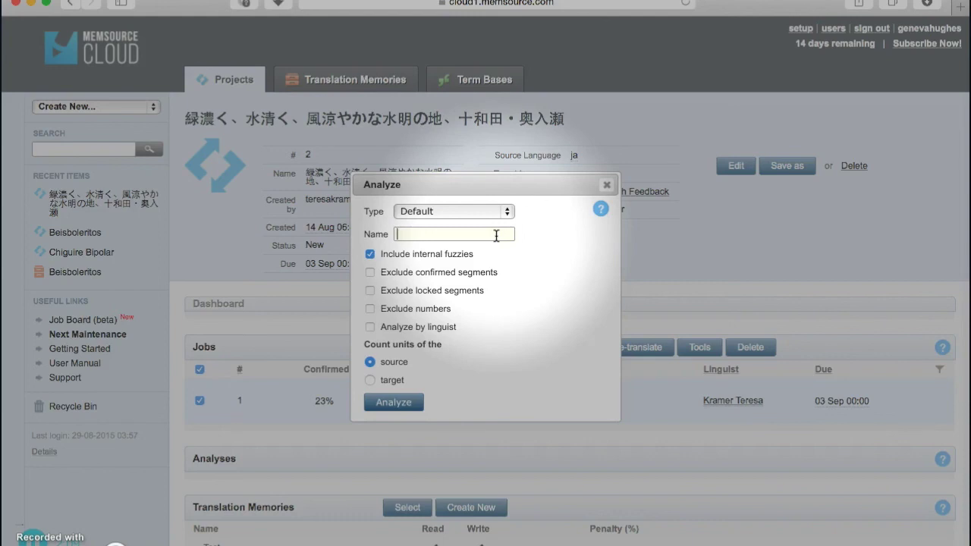
pyautogui.write('testa')
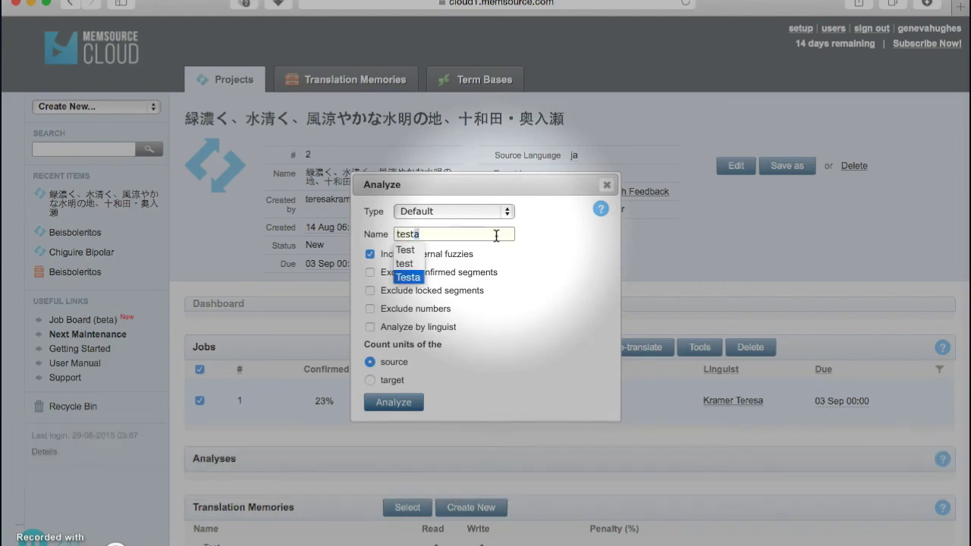
pyautogui.click(393, 402)
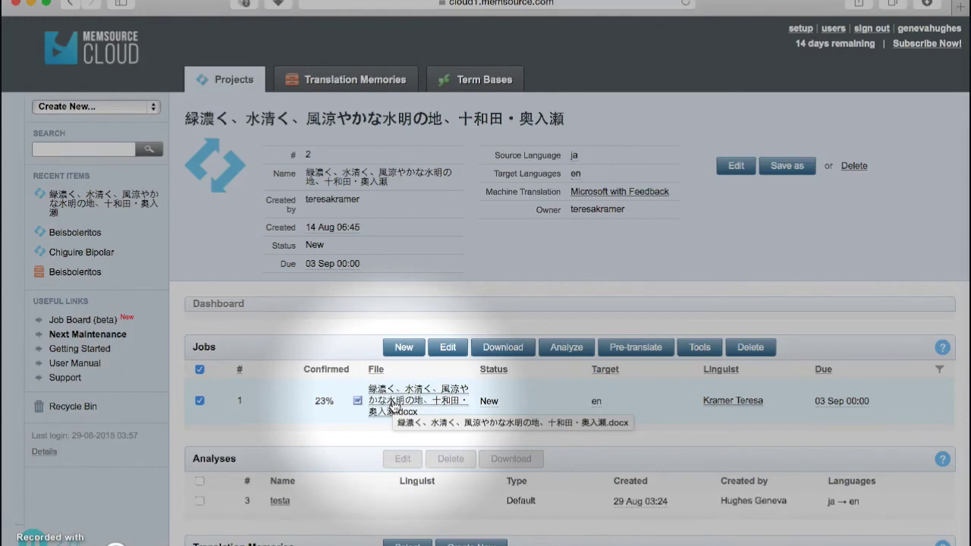
# Open the testa analysis report showing 1460 net-rate words out of 1504
pyautogui.click(279, 502)
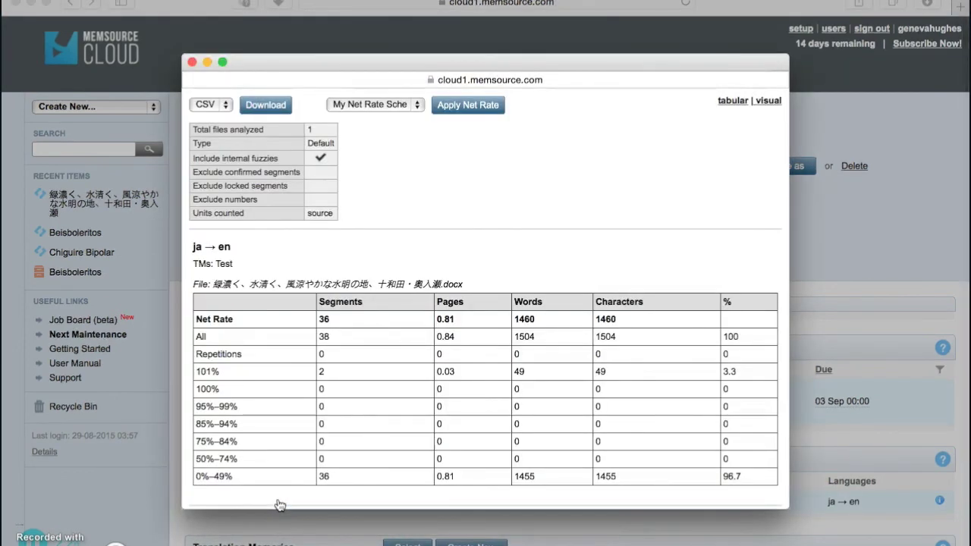
pyautogui.click(401, 370)
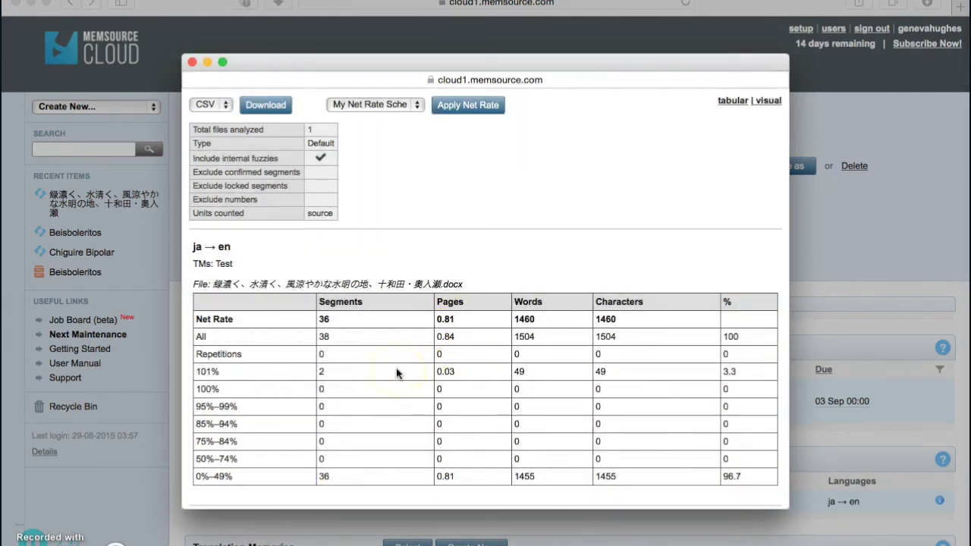